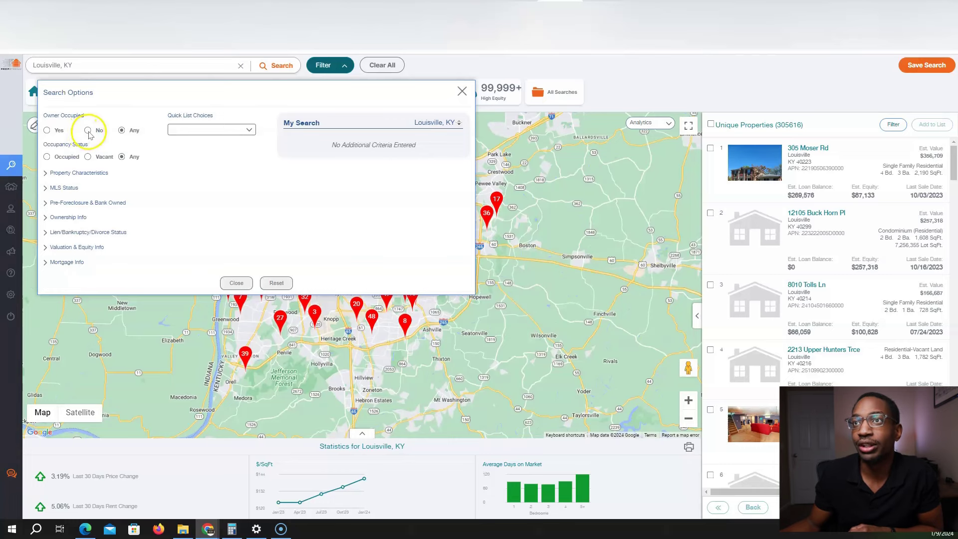
- Set Owner Occupied to No and expand the Property Characteristics, MLS Status and Pre-Foreclosure filters
click(88, 131)
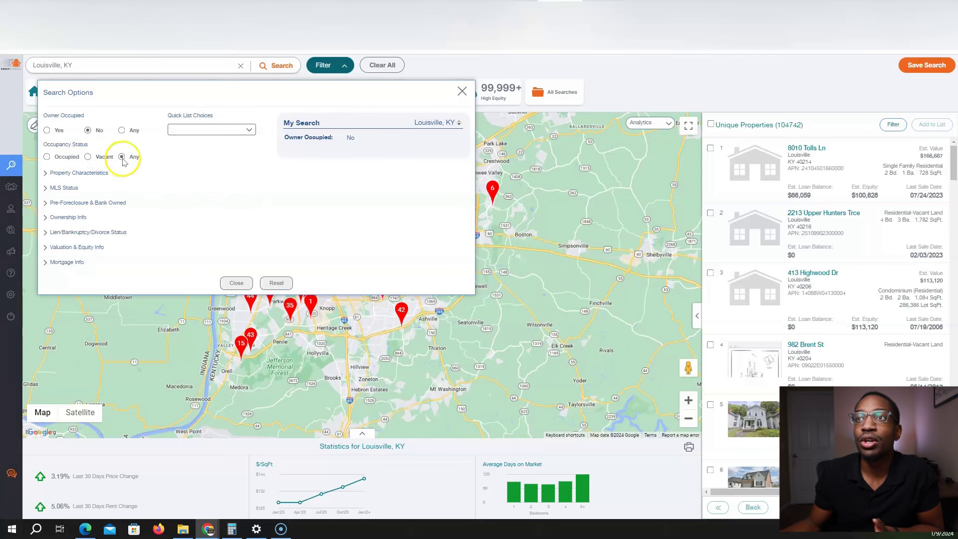
click(80, 172)
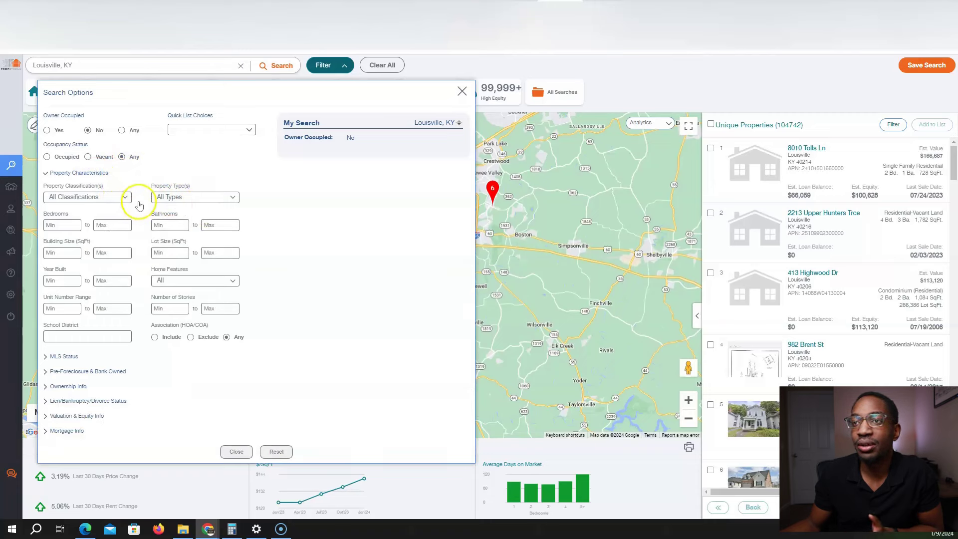
click(74, 356)
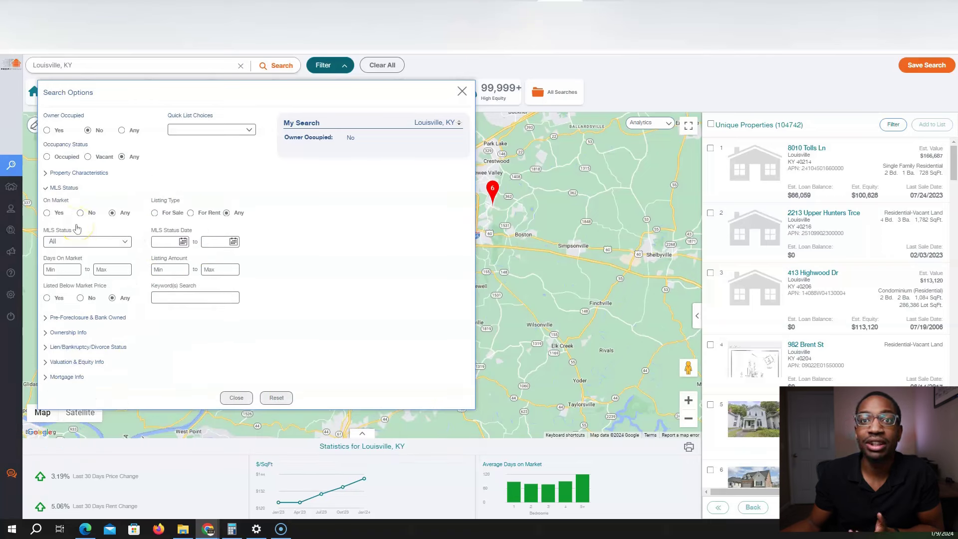
click(88, 317)
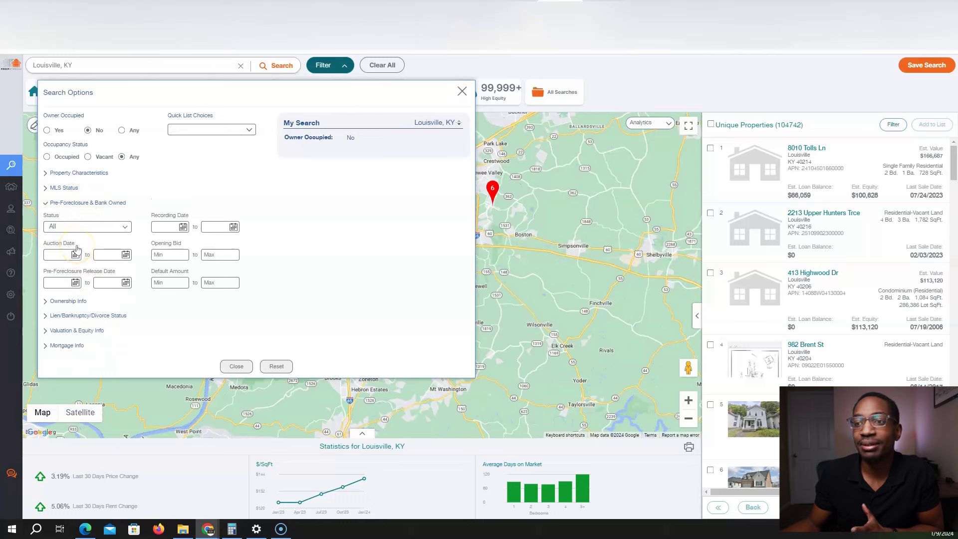
click(87, 302)
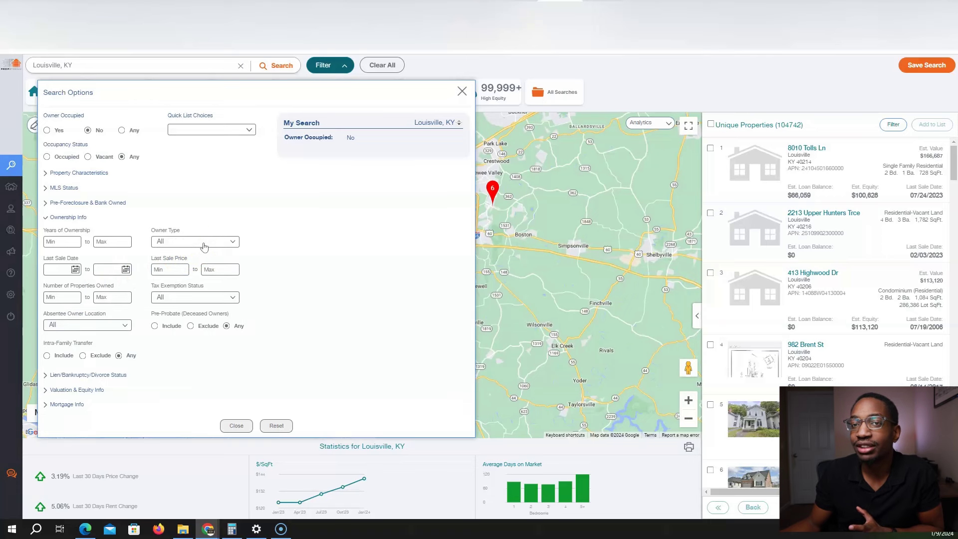
- Choose Individual as the Owner Type and enter 20 as the properties-owned maximum
click(203, 244)
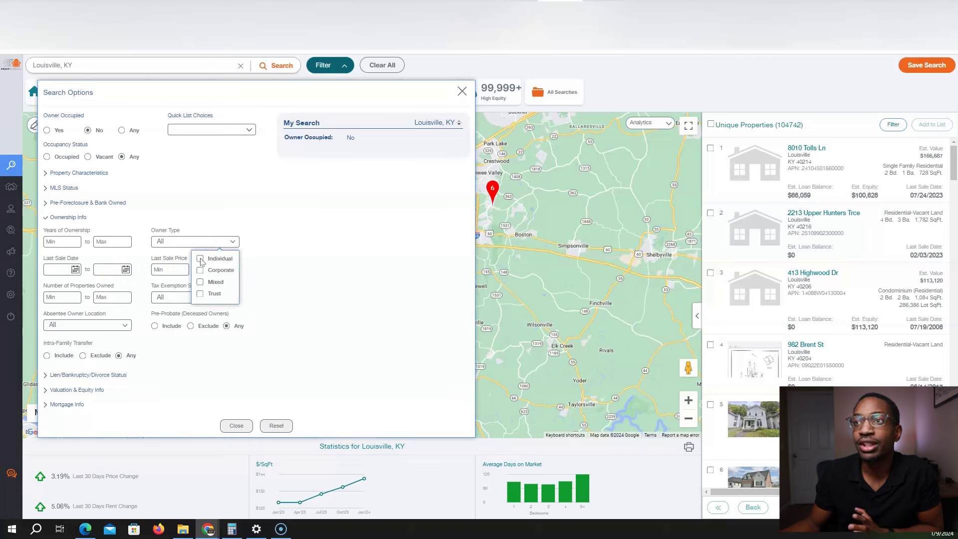
click(200, 258)
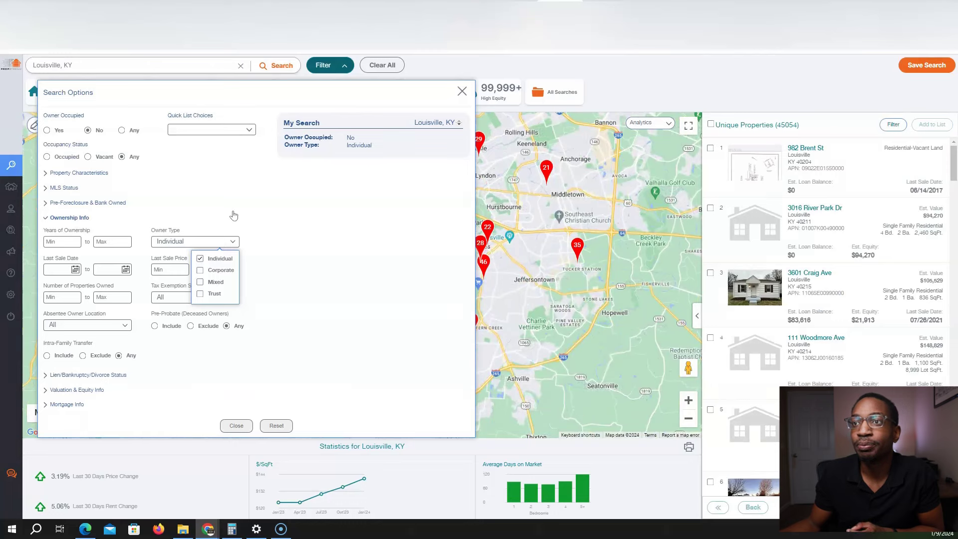
click(200, 270)
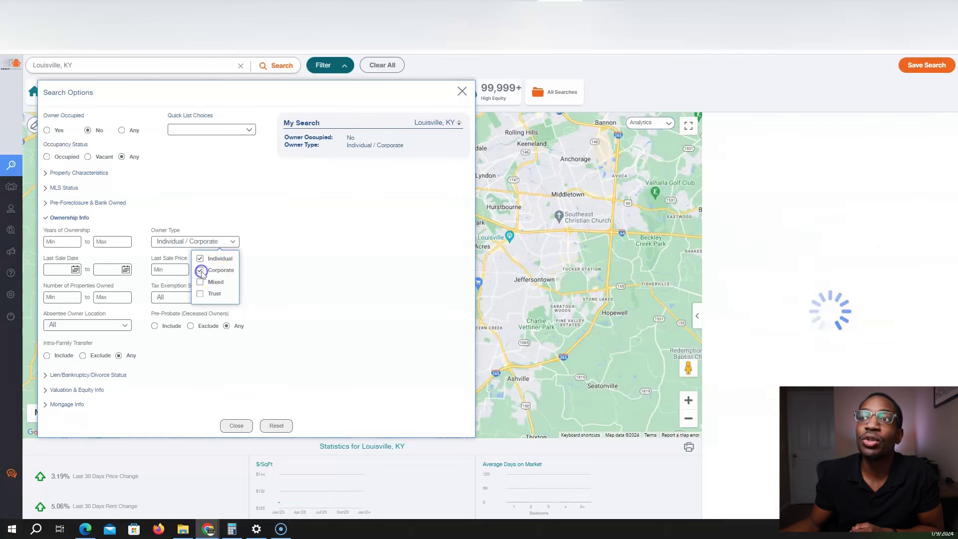
click(107, 297)
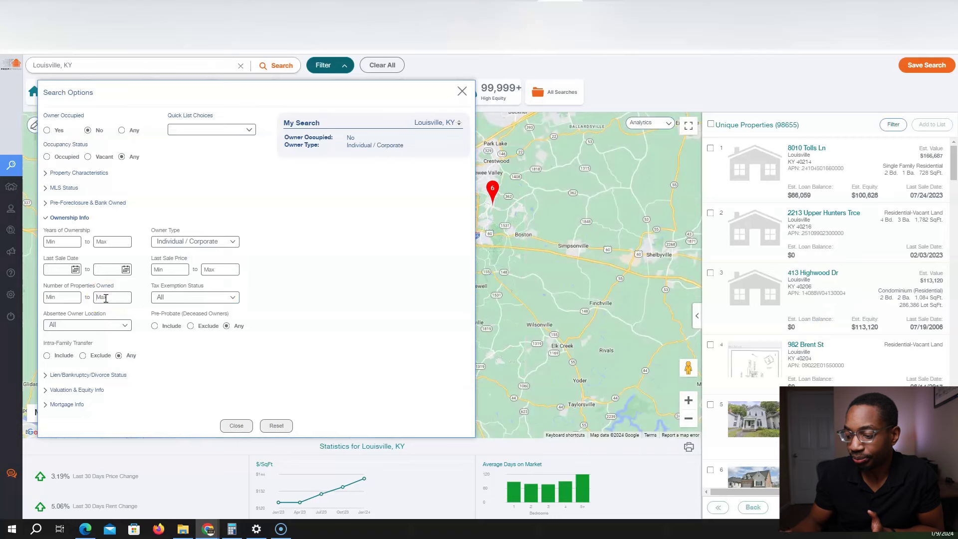
text(20)
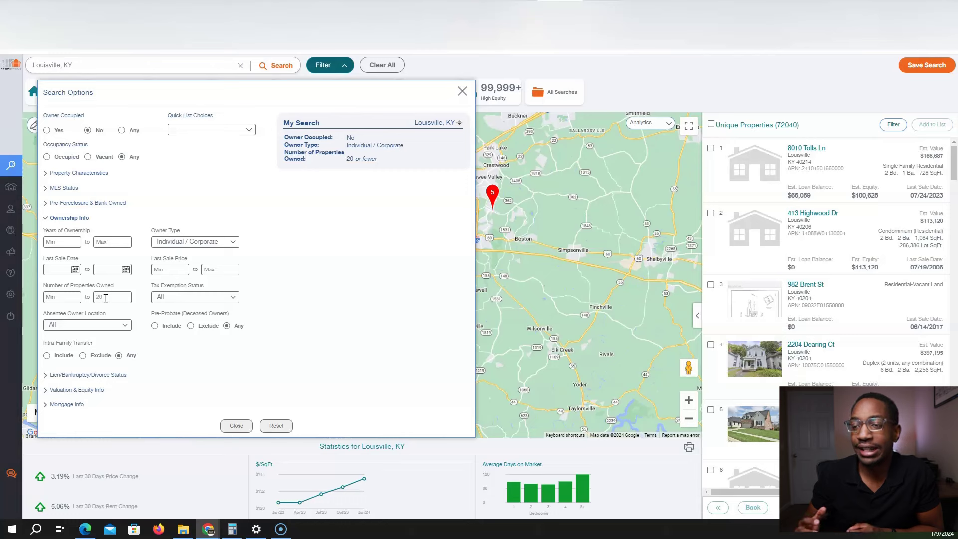
key(BackSpace)
key(BackSpace)
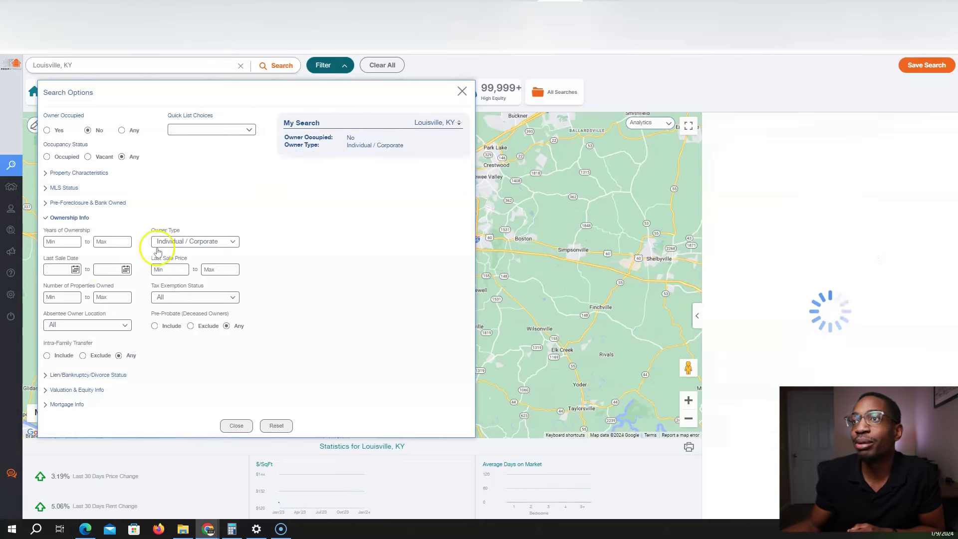
click(177, 243)
click(200, 270)
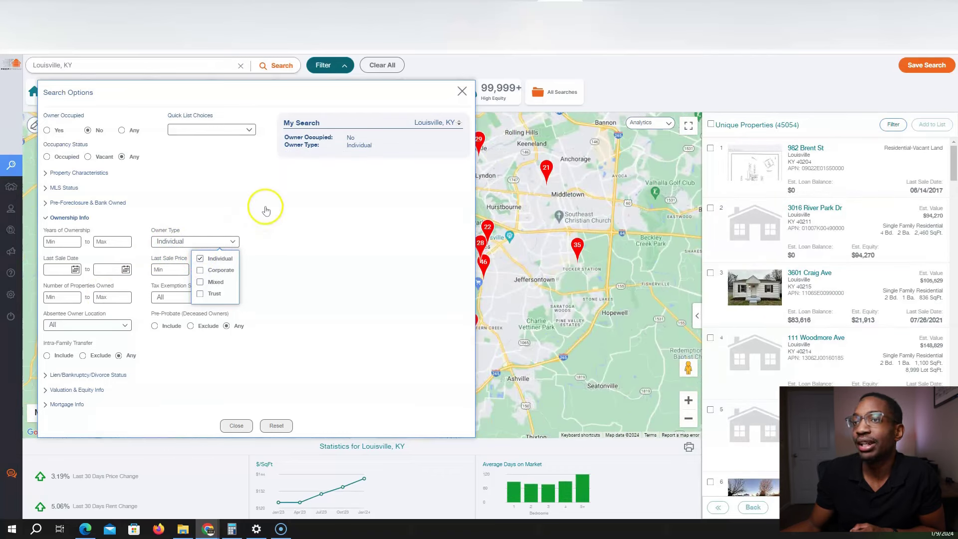
- Limit Years of Ownership to a maximum of 1
click(162, 224)
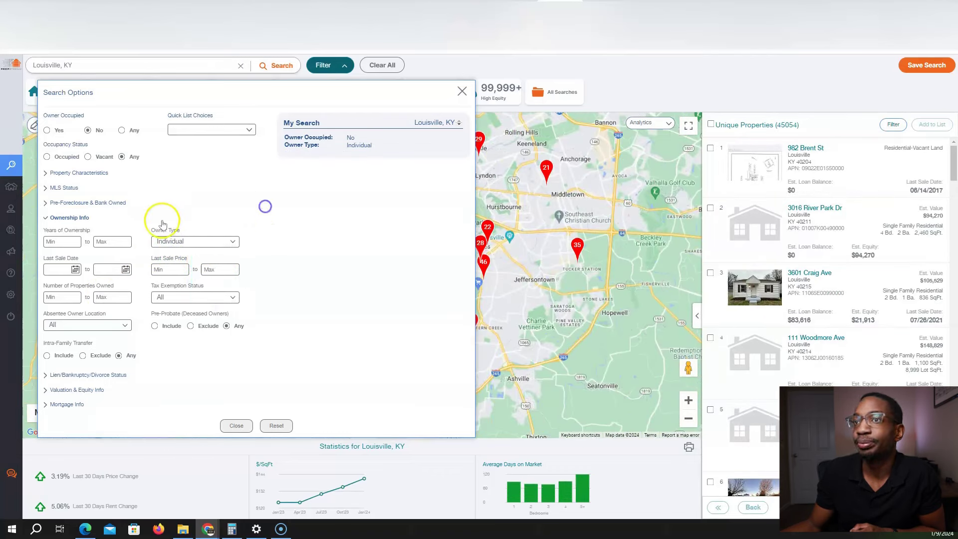
click(104, 241)
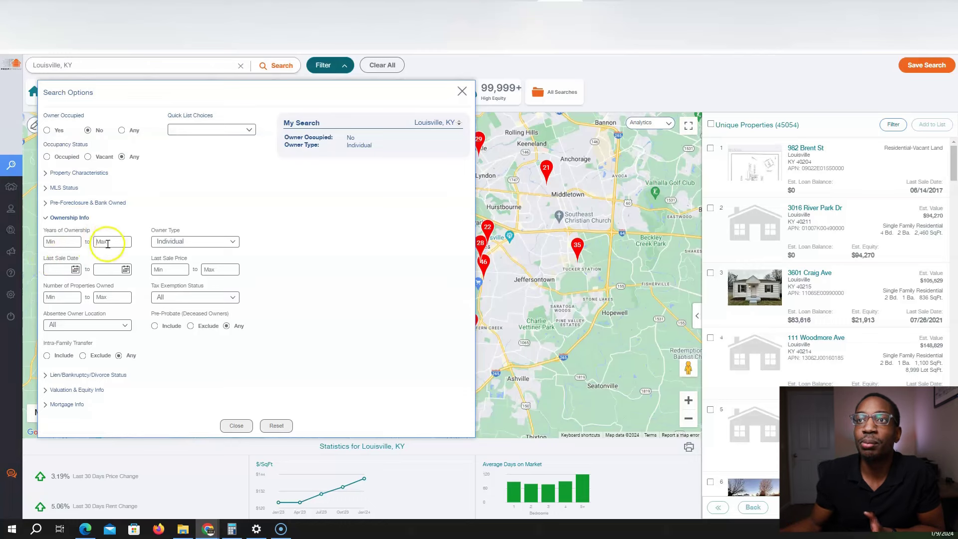
text(1)
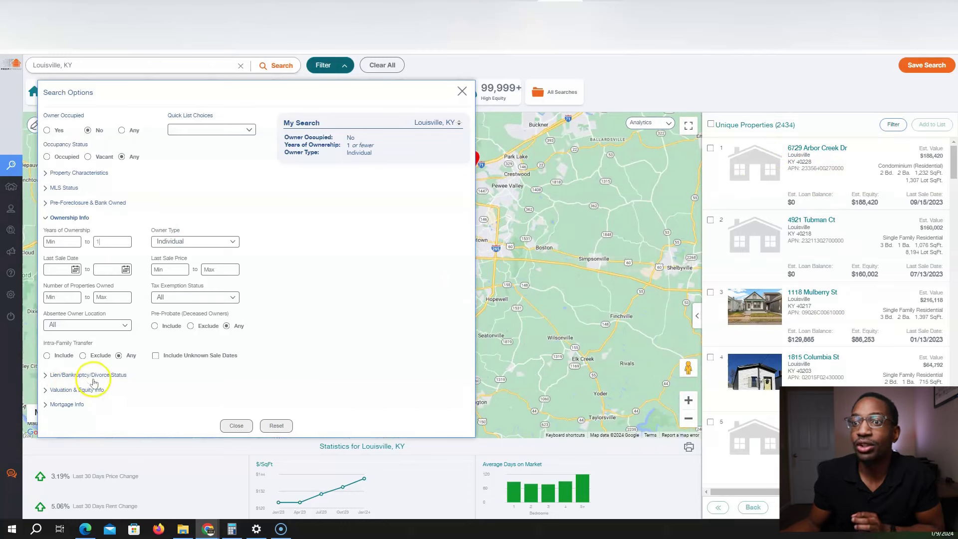
- Enter 99 as the Estimated Equity % minimum under Valuation & Equity Info
click(95, 388)
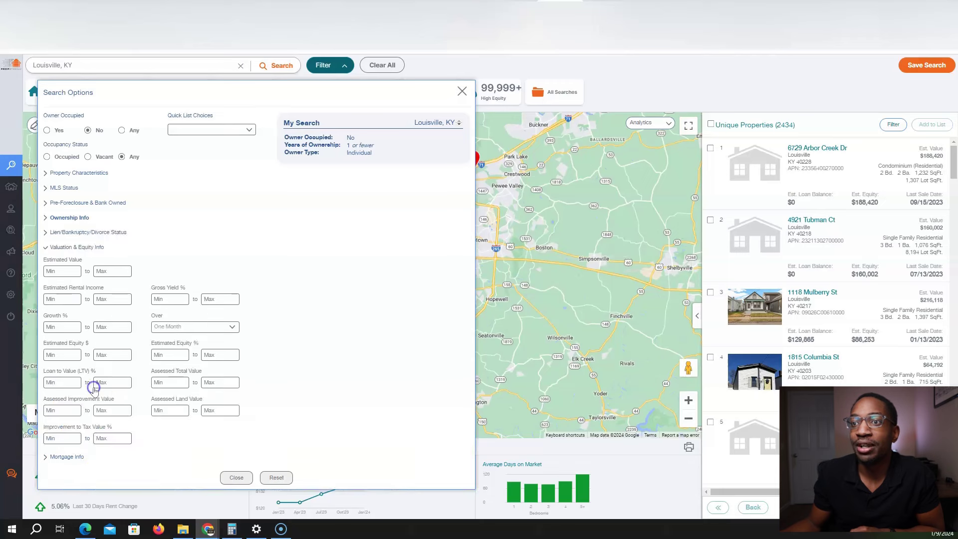
click(217, 357)
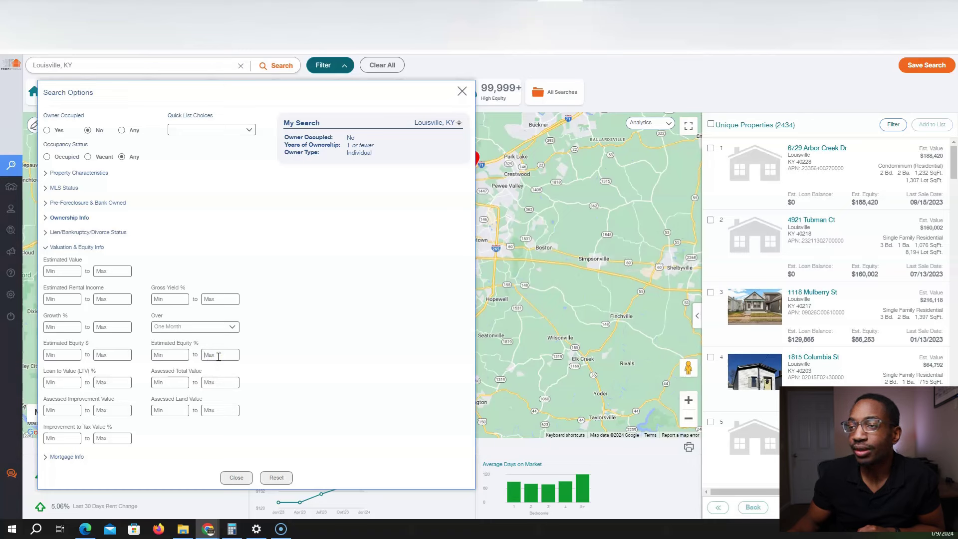
click(170, 355)
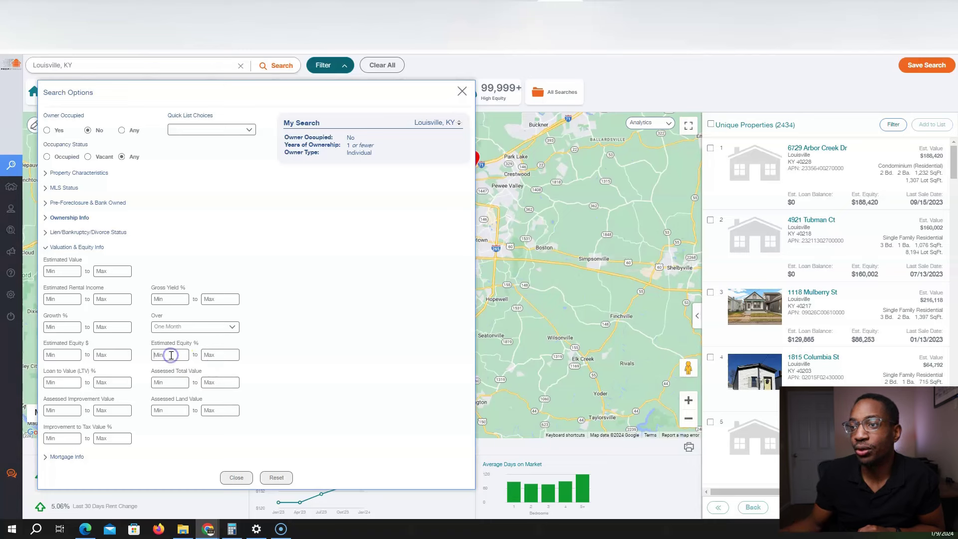
text(99)
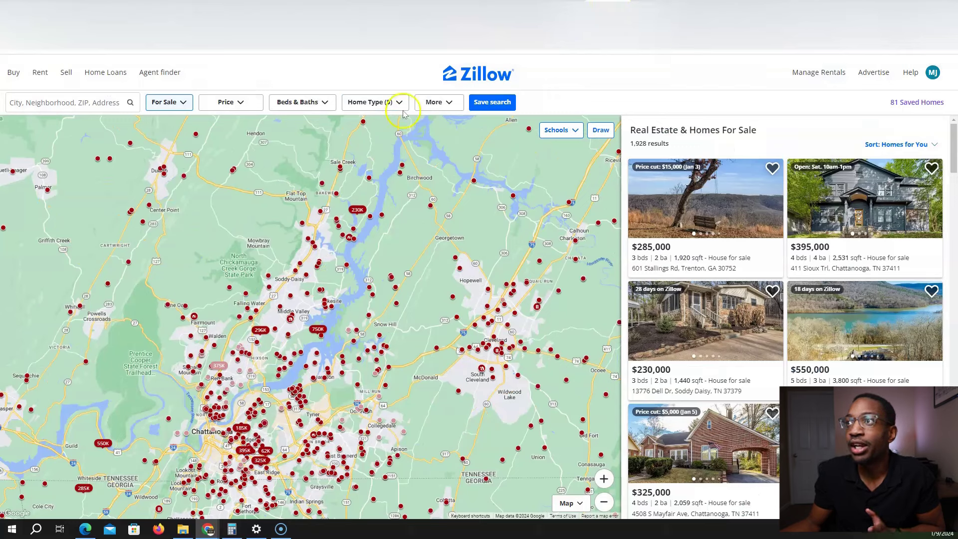
- Open the $395,000 four-bed, four-bath Chattanooga listing from the results
click(708, 210)
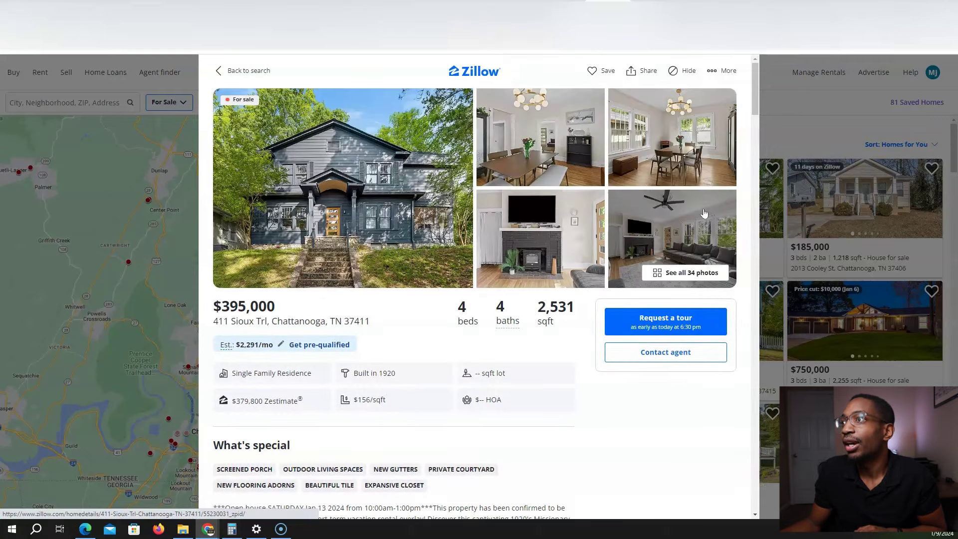
click(695, 224)
click(700, 275)
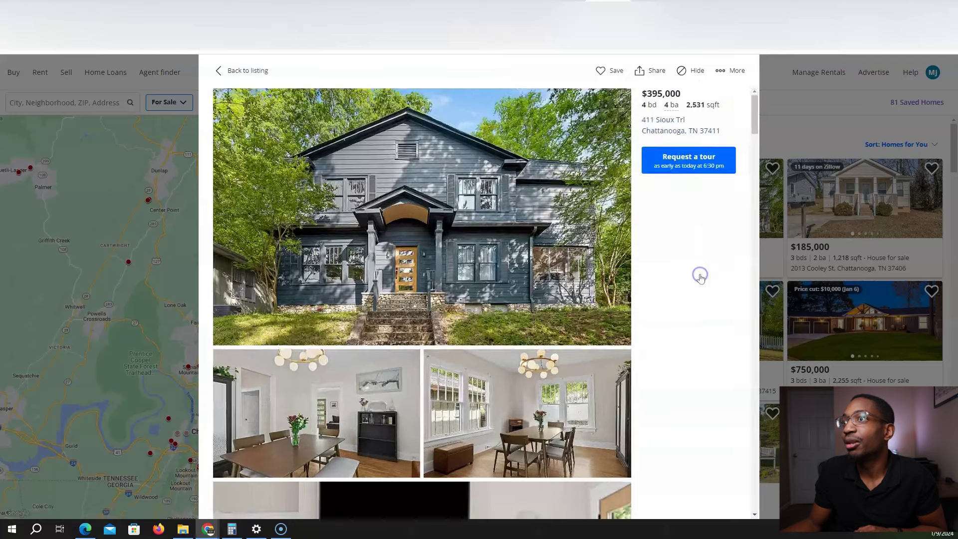
- Return from the photo gallery and scroll down the listing toward its price history
click(605, 315)
scroll(605, 314, down, 20)
scroll(605, 316, down, 10)
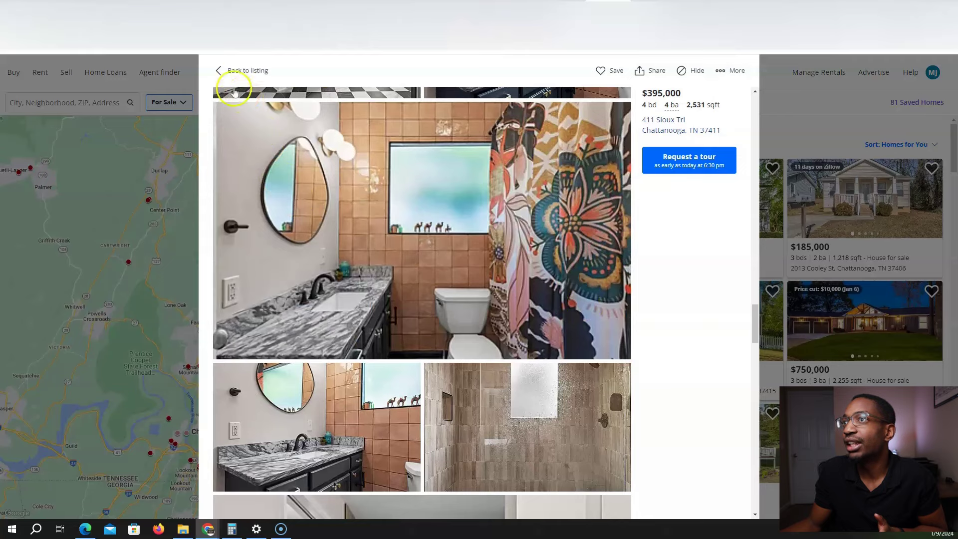
click(232, 71)
scroll(570, 235, down, 20)
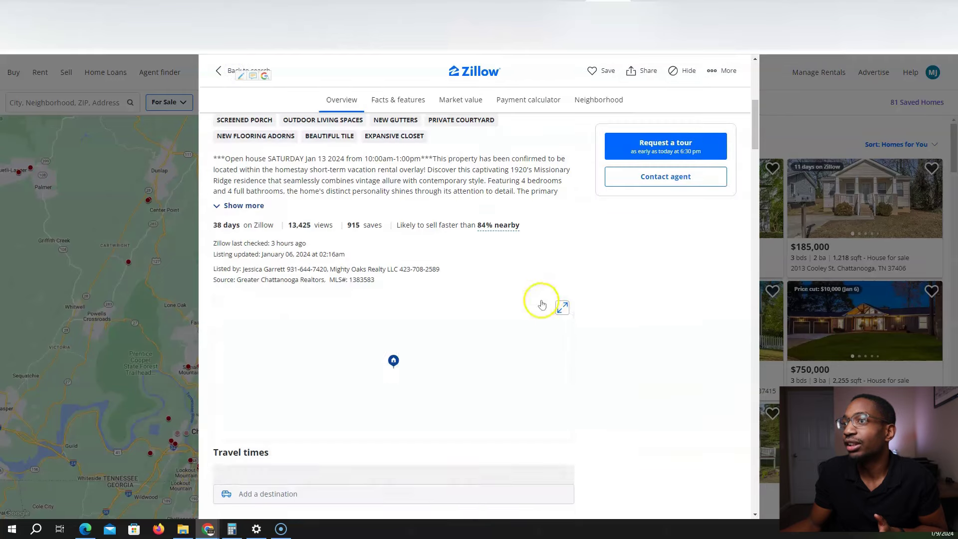
scroll(519, 354, down, 6)
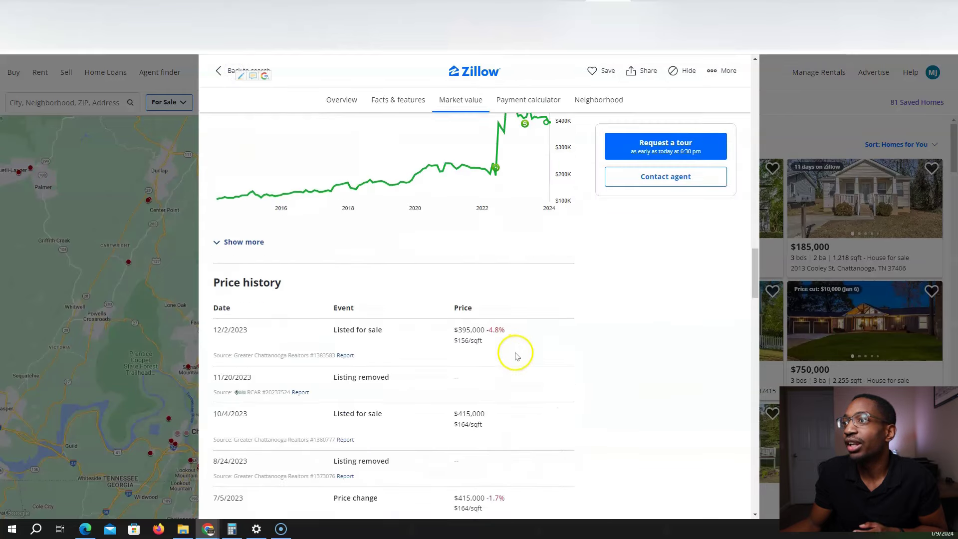
scroll(406, 379, down, 3)
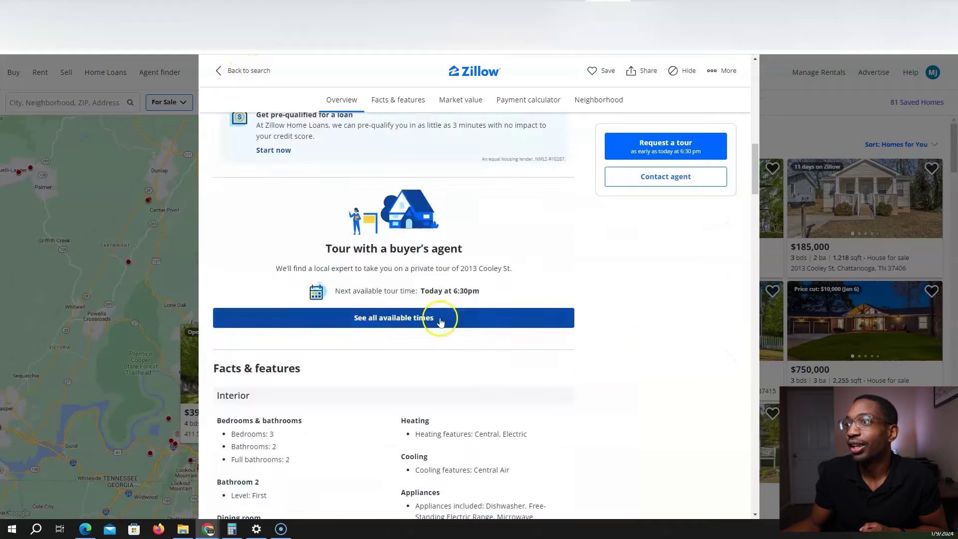
- Review the $381,040 listing's price history and photos, then select its street address
scroll(439, 319, down, 15)
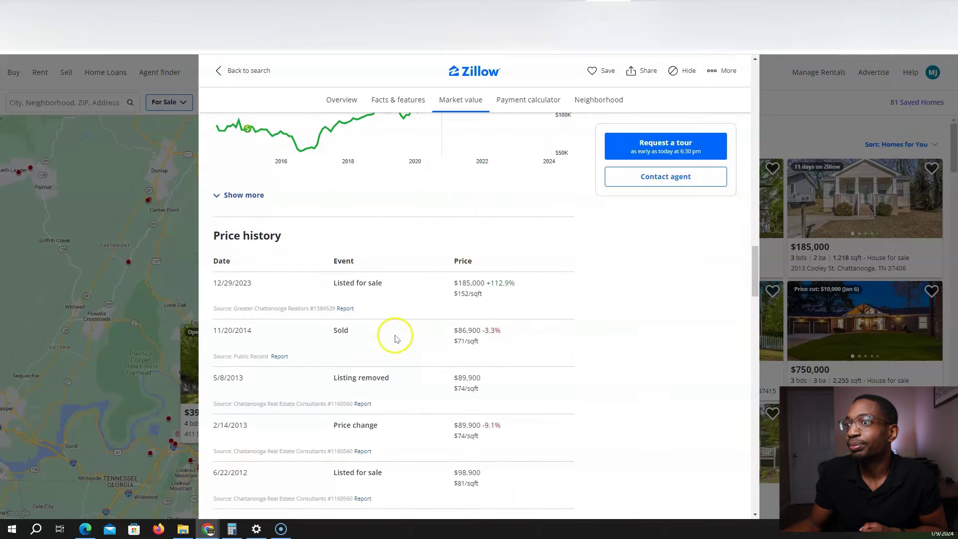
click(859, 200)
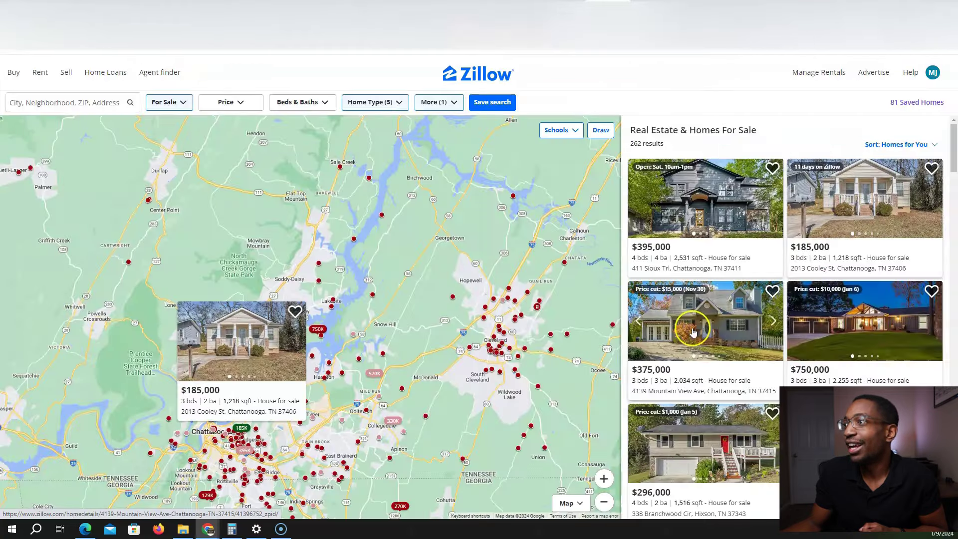
click(691, 327)
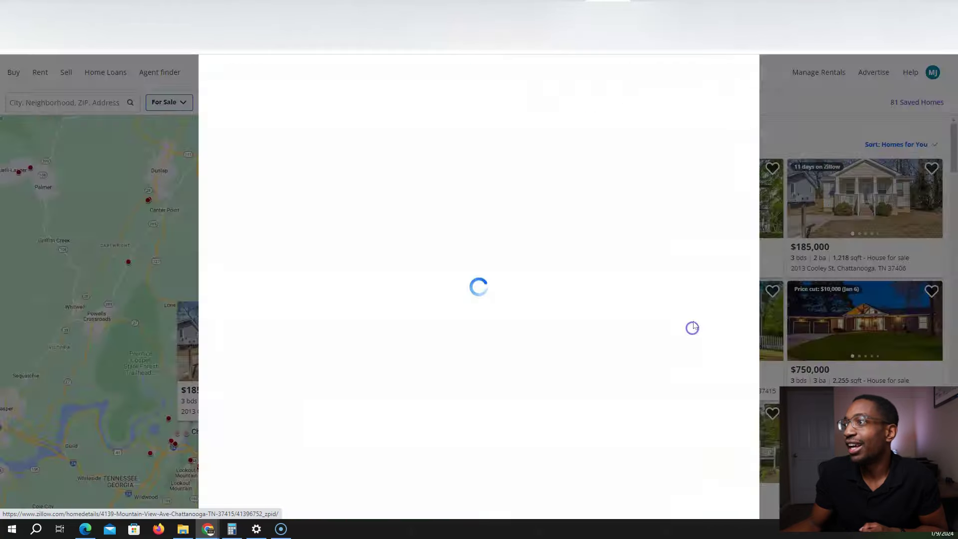
scroll(354, 242, down, 15)
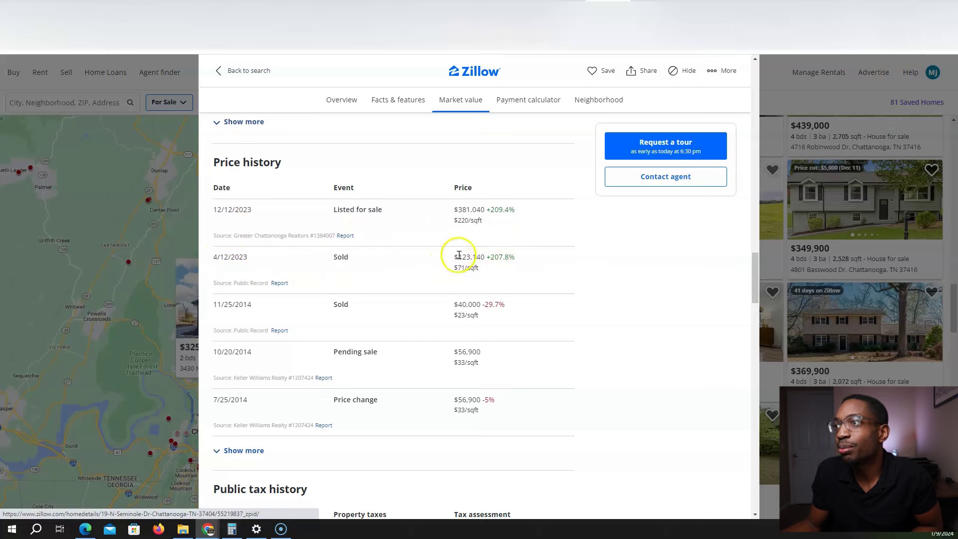
click(467, 209)
scroll(467, 287, up, 20)
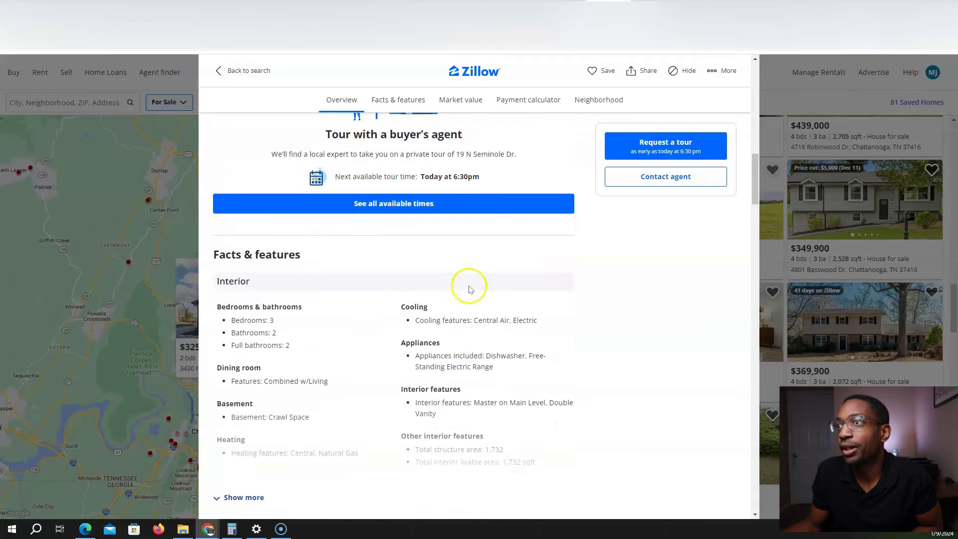
click(673, 272)
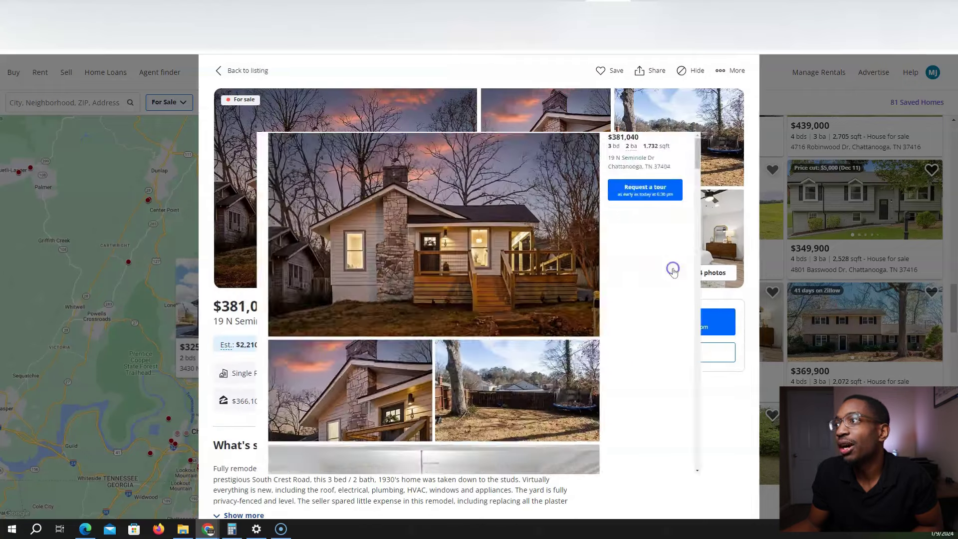
scroll(467, 326, down, 10)
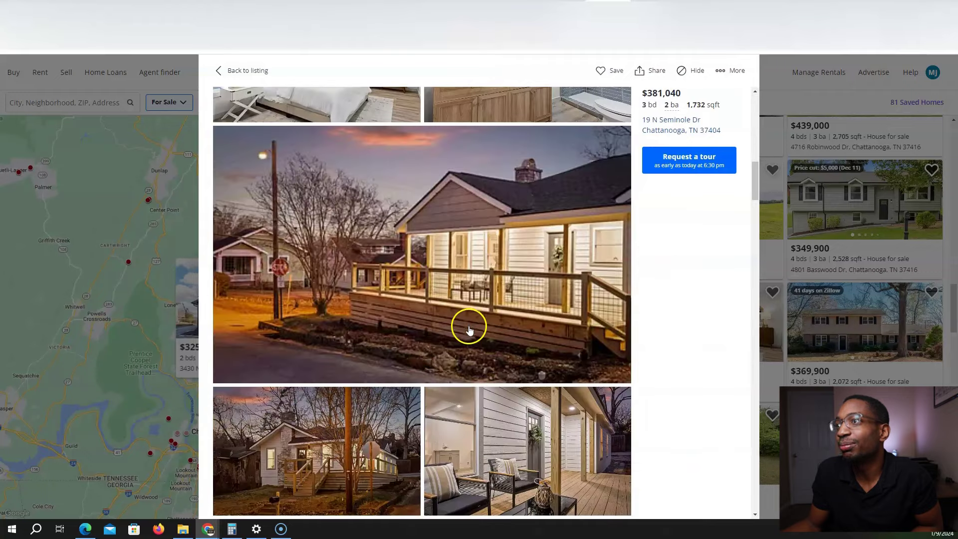
scroll(469, 333, down, 10)
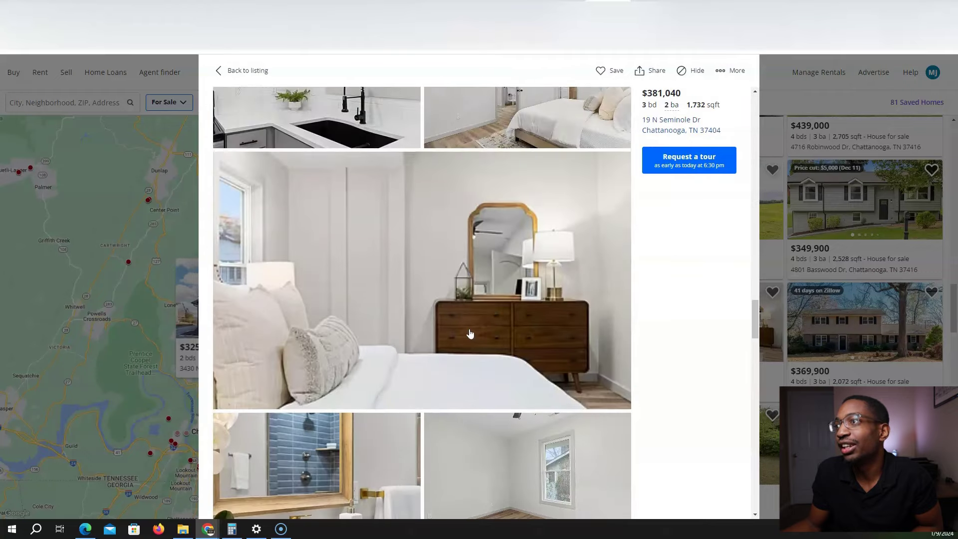
click(242, 70)
drag(214, 321, 287, 320)
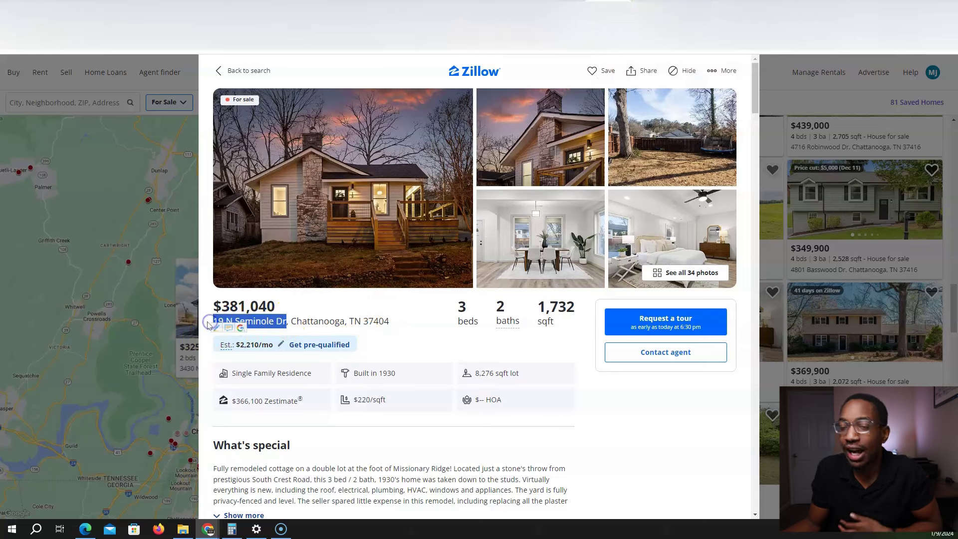
- Switch to the Hamilton County Assessor property search form
key(ctrl+Tab)
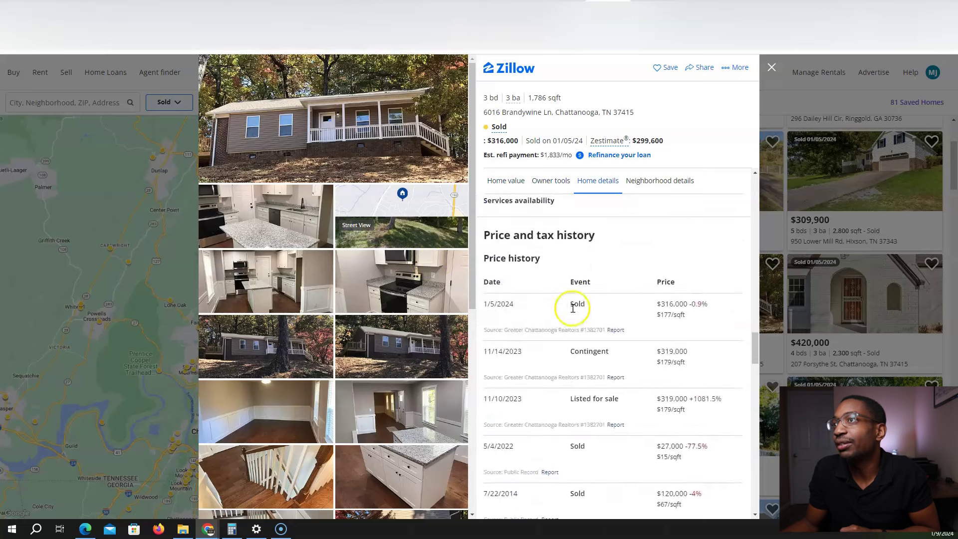
scroll(569, 309, down, 5)
scroll(569, 309, up, 5)
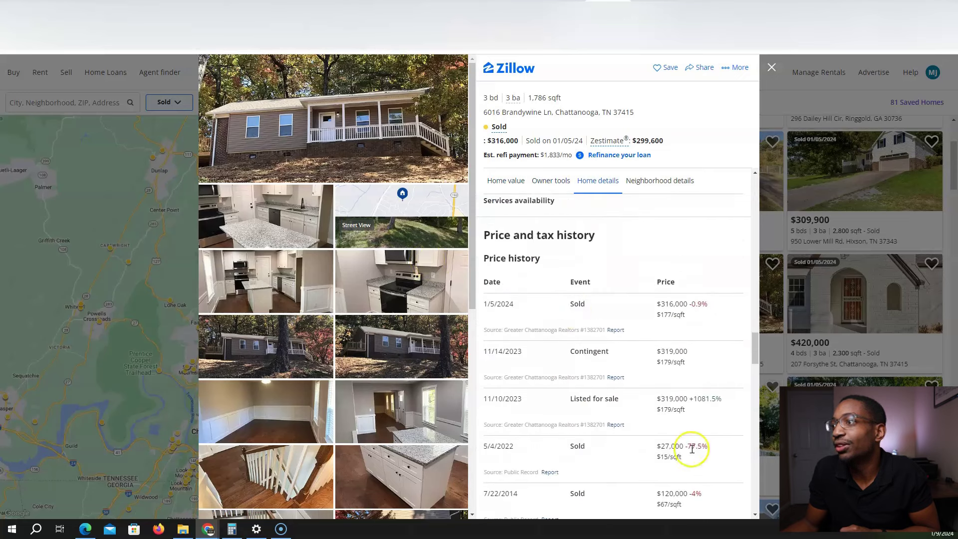
scroll(333, 287, down, 7)
scroll(609, 438, up, 1)
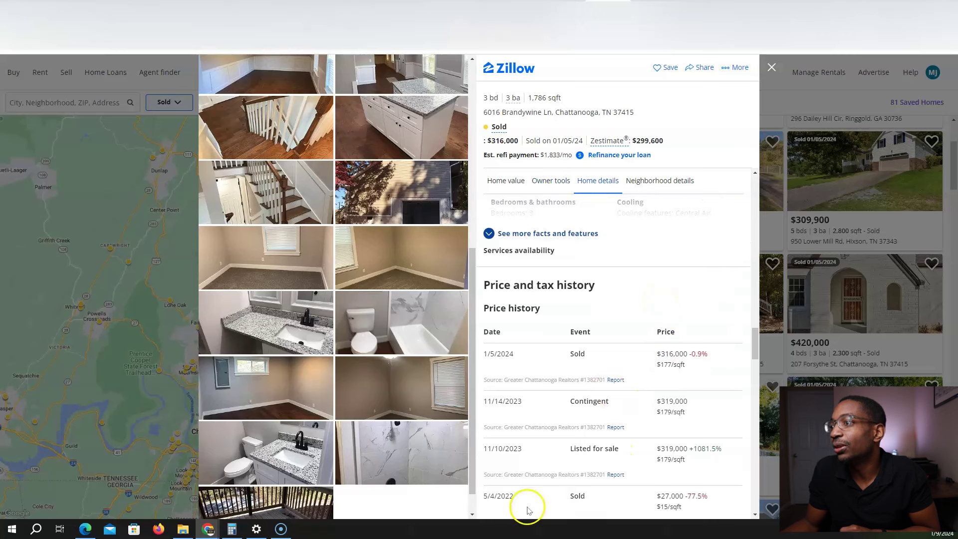